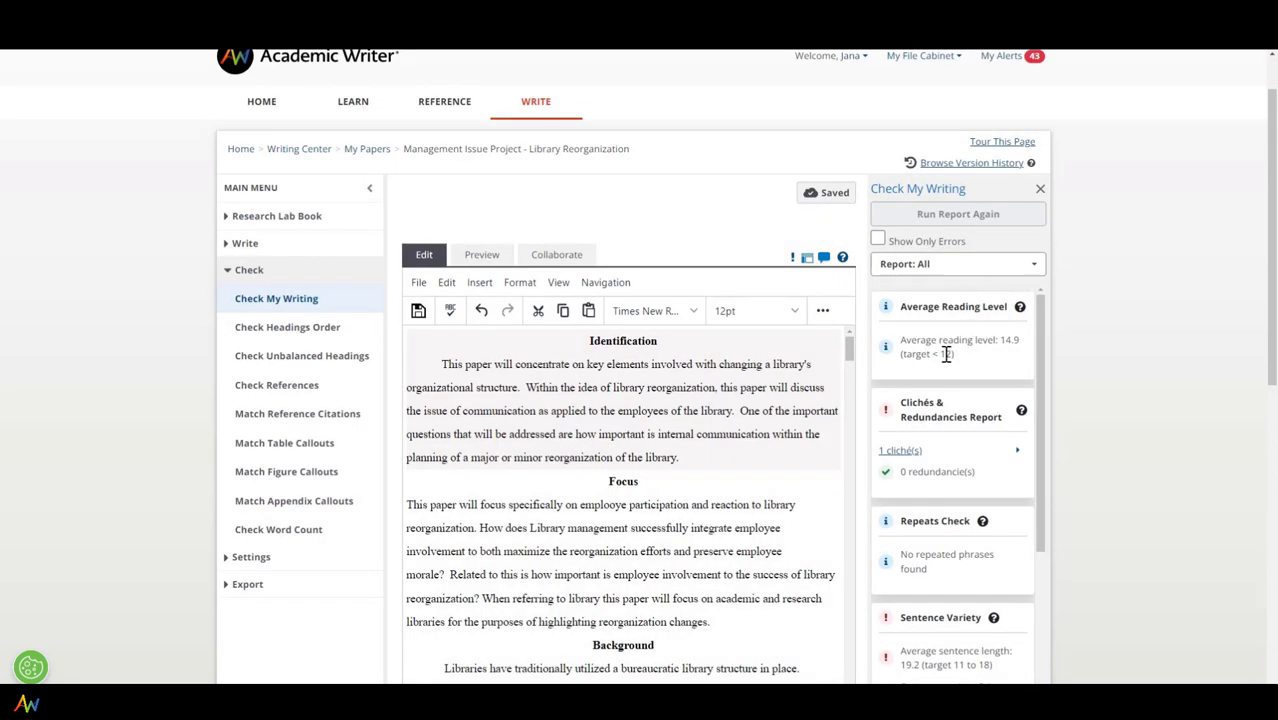
# Review the Check My Writing report's results for reading level, clichés, repeated phrases, sentence variety and transitions.
pyautogui.scroll(-1, 965, 375)
pyautogui.scroll(-3, 968, 388)
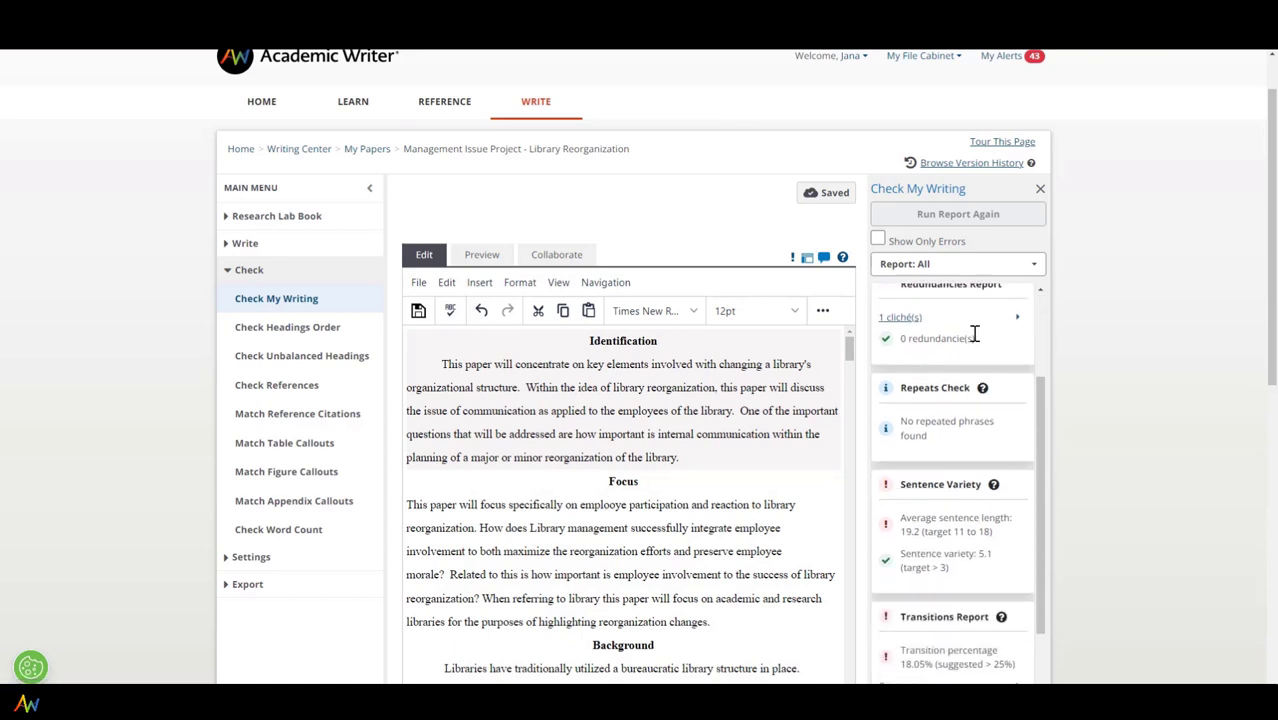
pyautogui.scroll(-2, 984, 391)
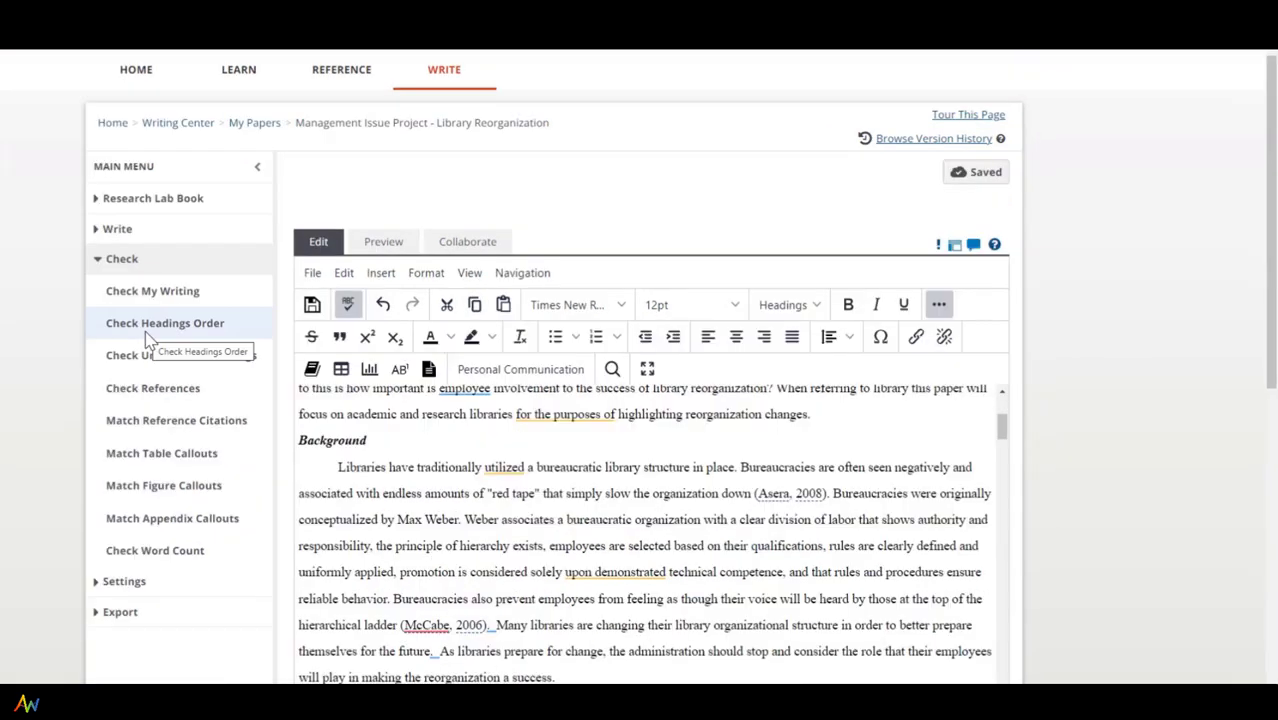
# Run Check Headings Order on the paper and go to the body to see the marked headings.
pyautogui.click(146, 334)
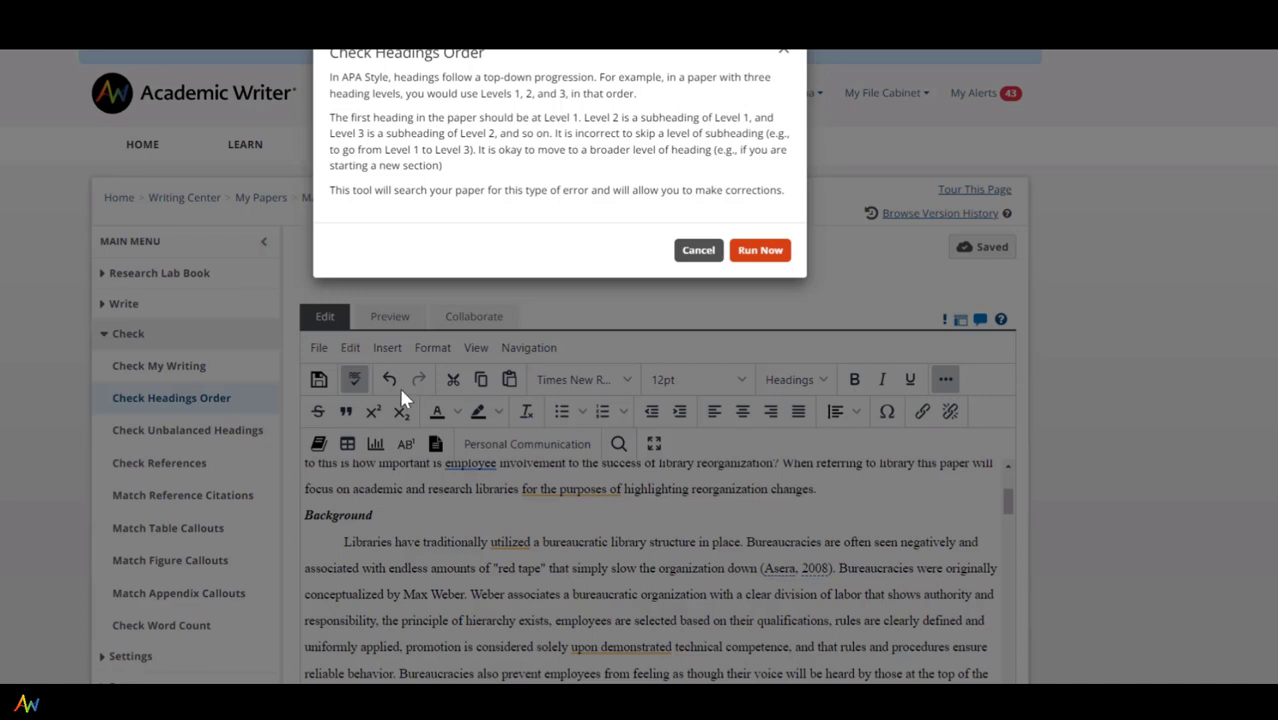
pyautogui.click(760, 250)
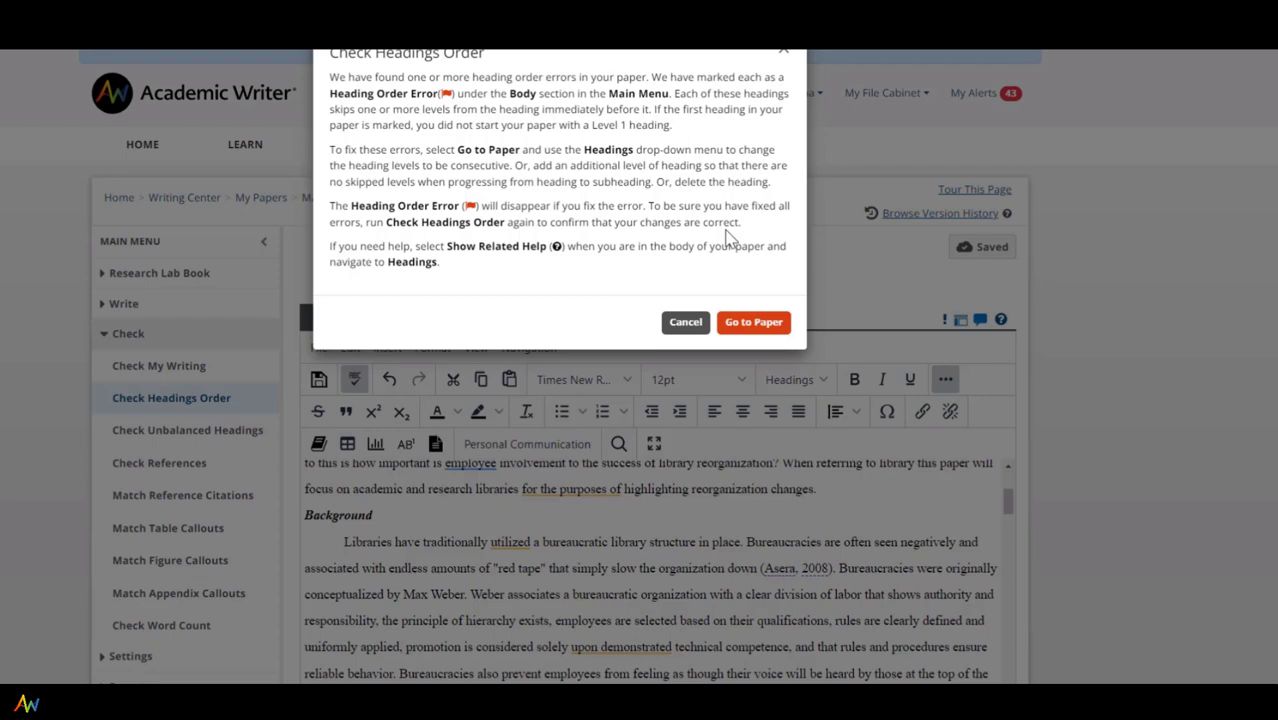
pyautogui.click(753, 322)
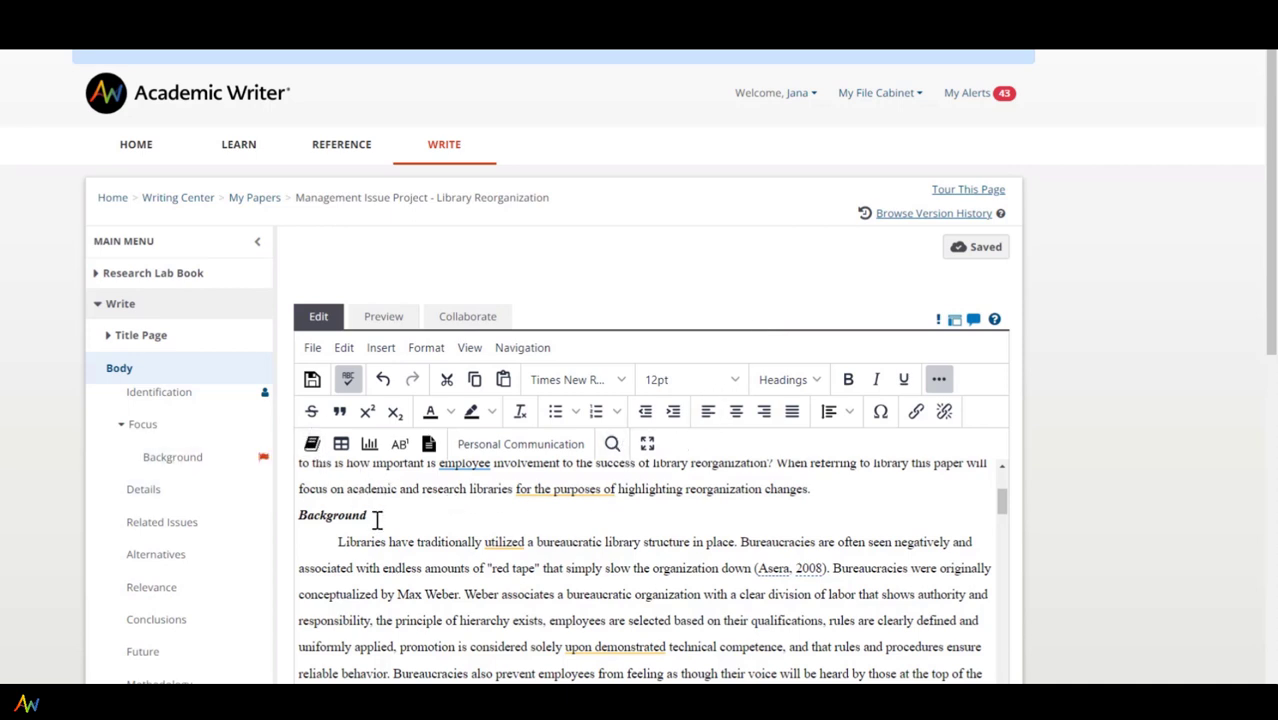
# Change the "Background" heading in the paper's body to Heading 2.
pyautogui.moveTo(376, 519); pyautogui.dragTo(299, 518)
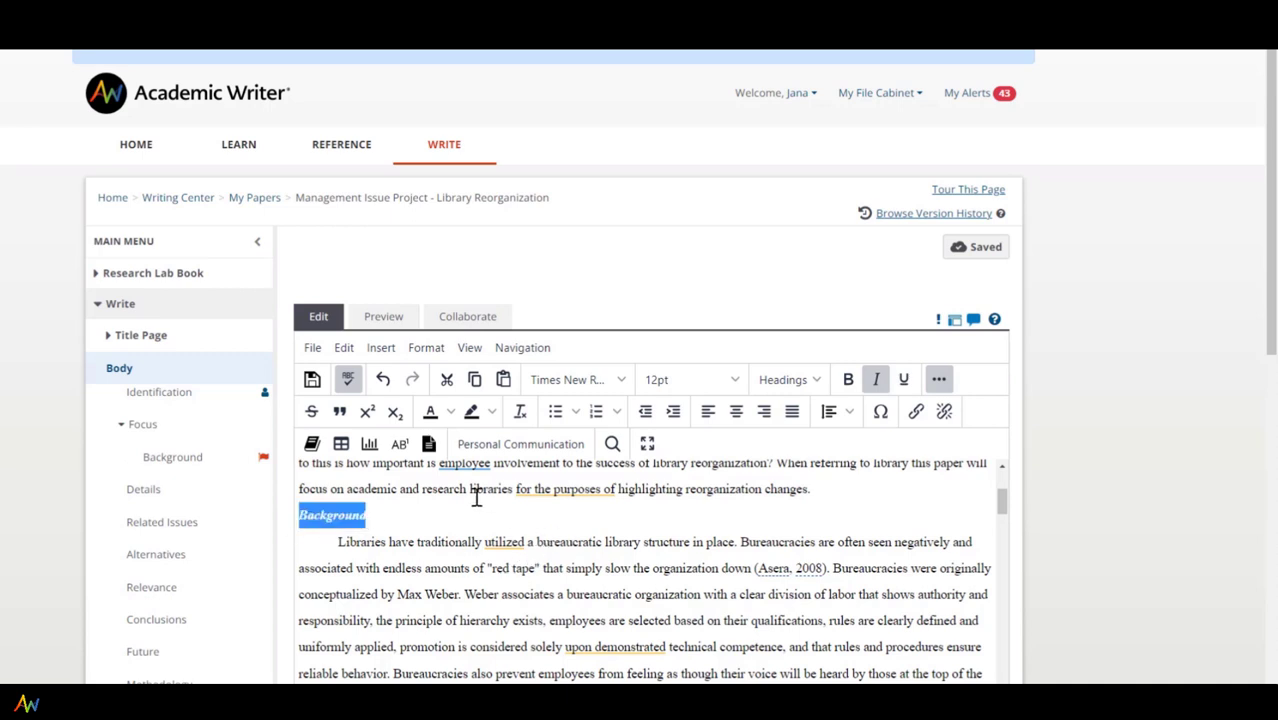
pyautogui.click(800, 380)
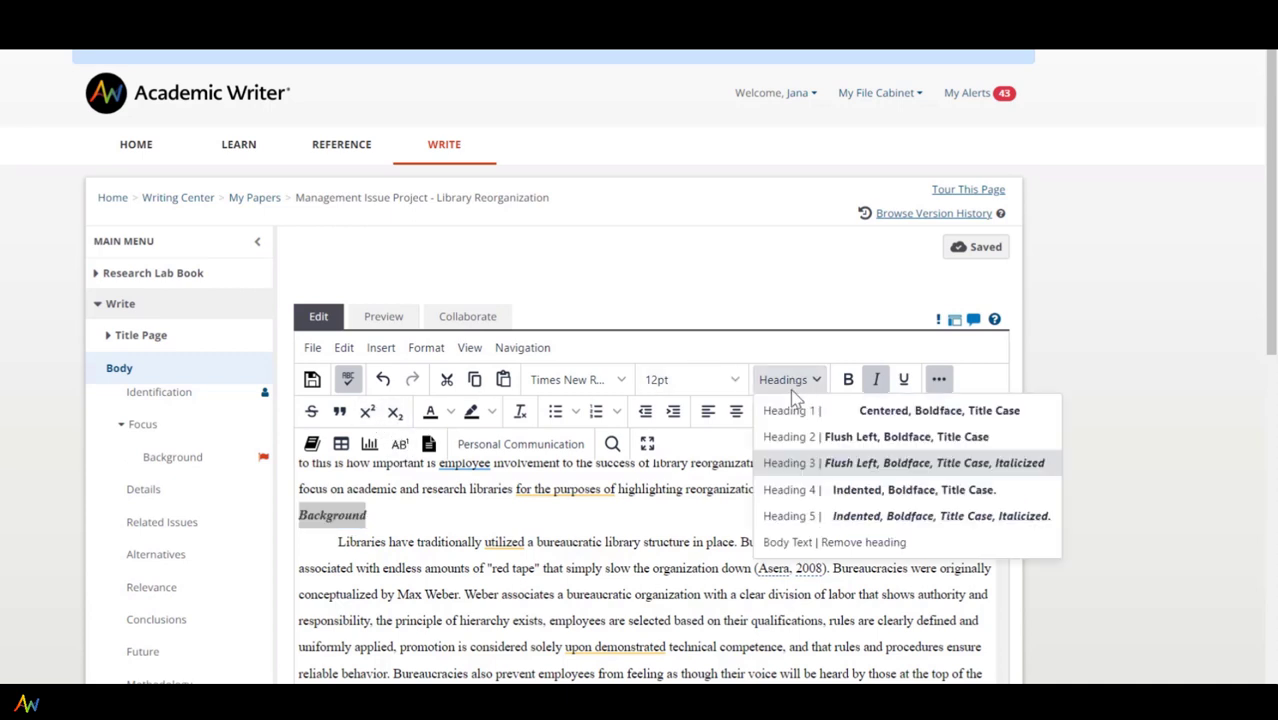
pyautogui.click(784, 438)
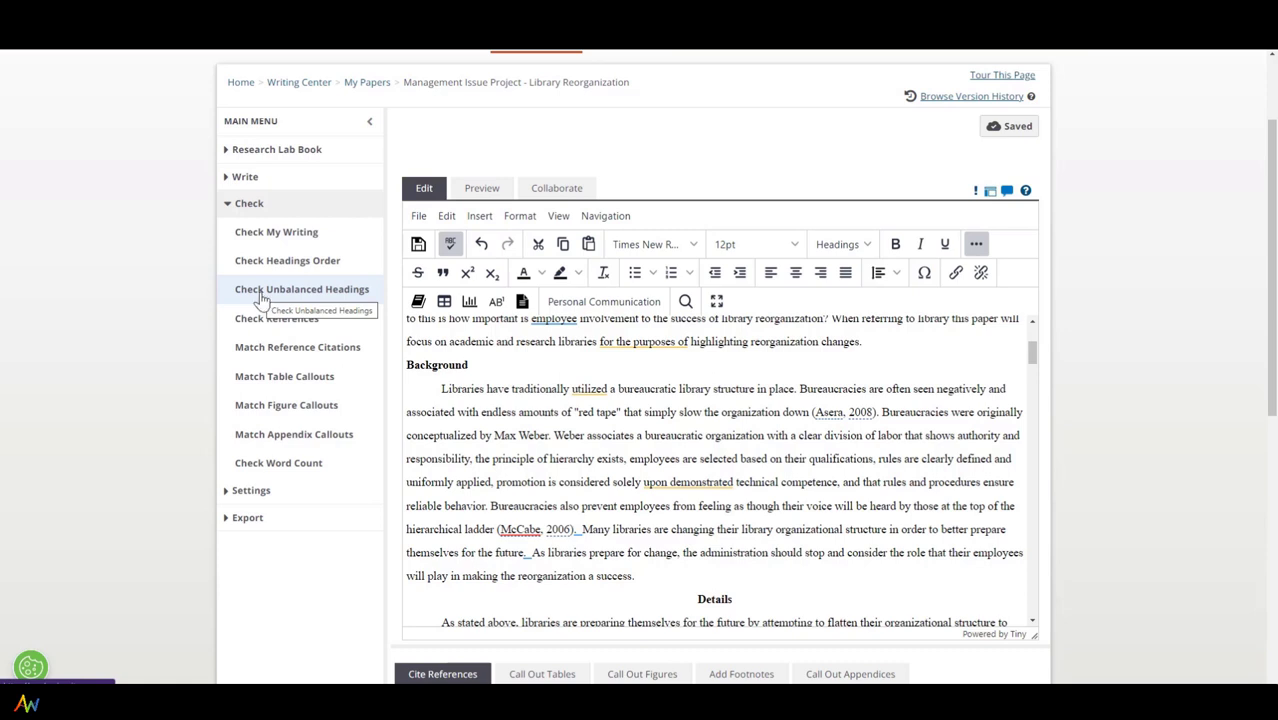
# Run Check Unbalanced Headings on the paper and go to the body to see the marked headings.
pyautogui.click(262, 295)
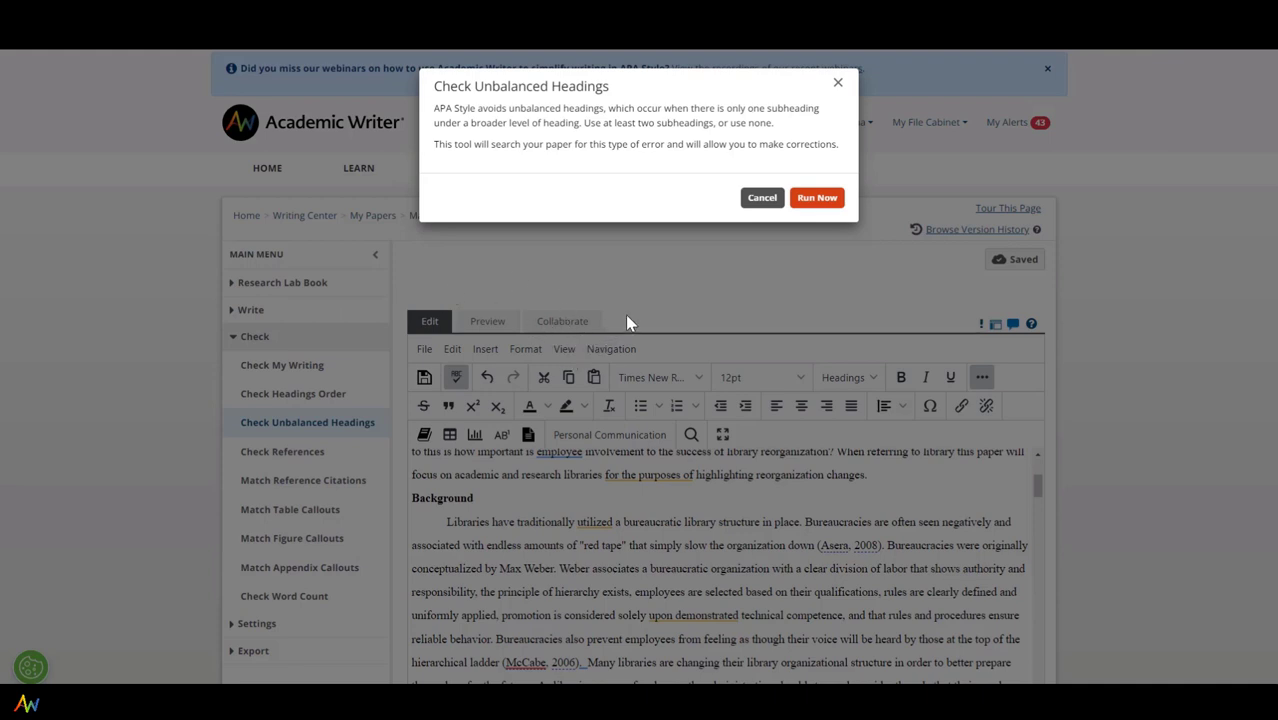
pyautogui.click(817, 197)
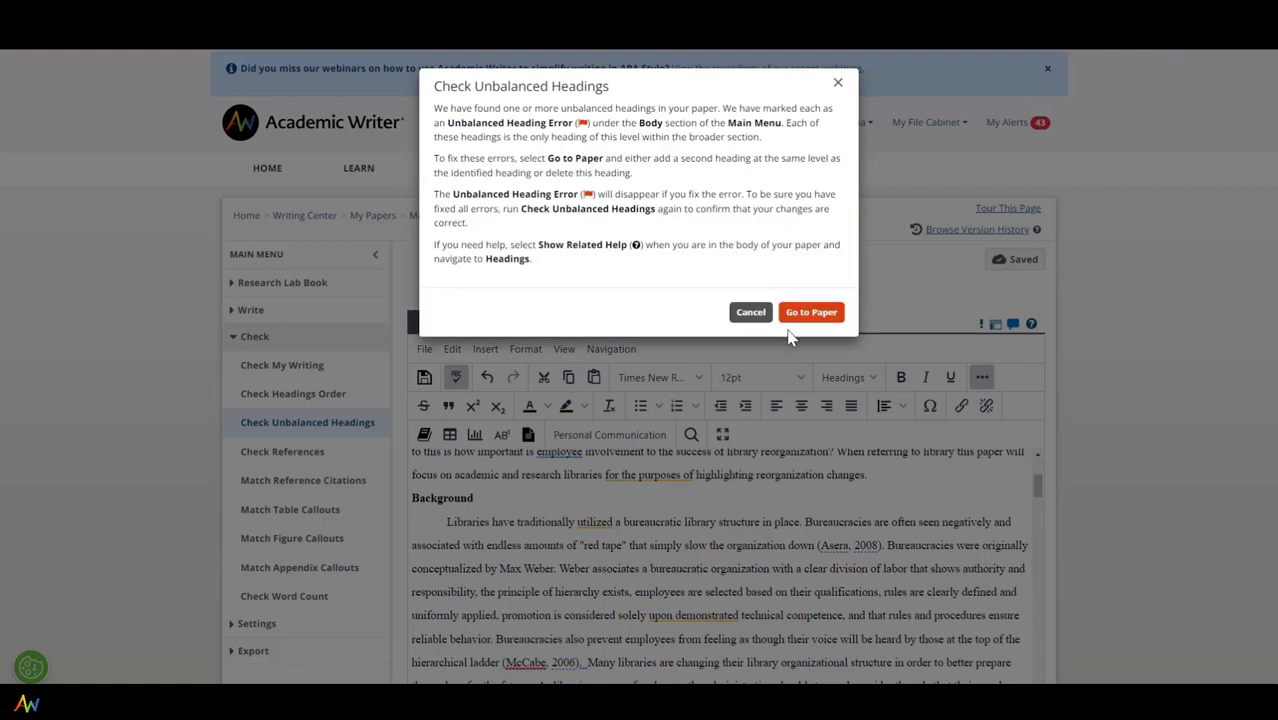
pyautogui.click(812, 313)
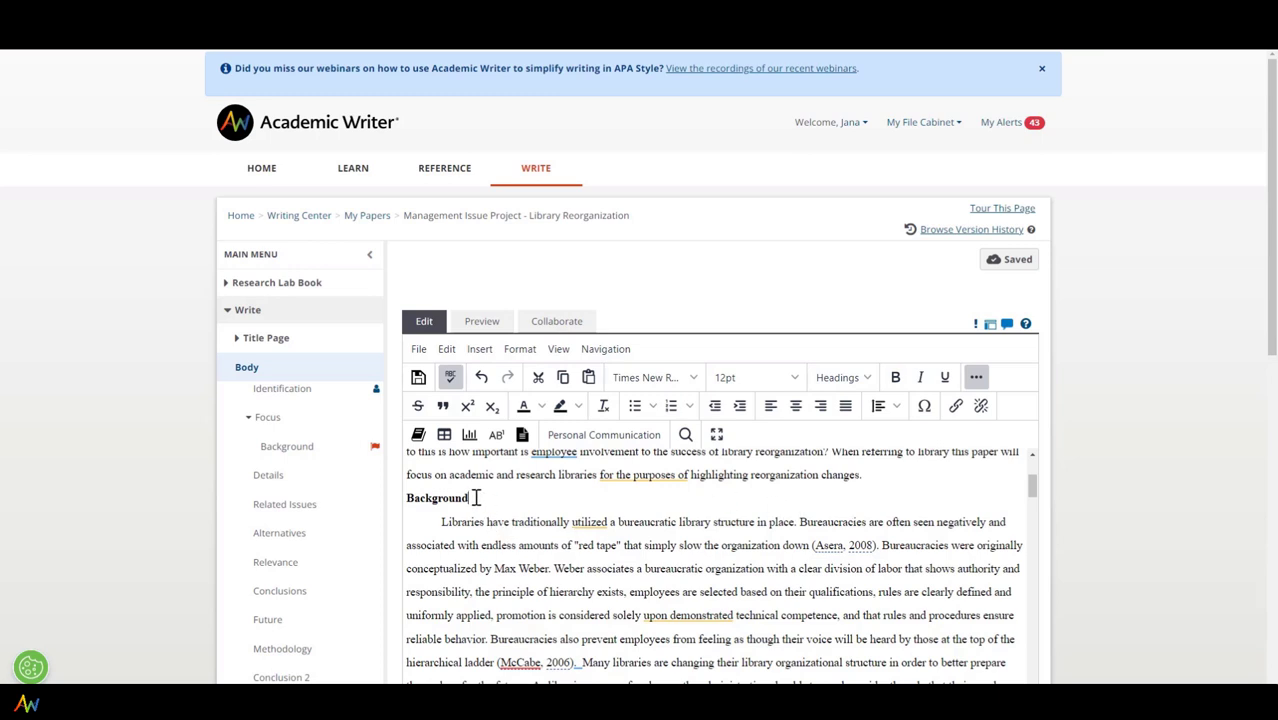
# Change the "Background" heading in the paper's body to Heading 1.
pyautogui.moveTo(470, 498); pyautogui.dragTo(411, 511)
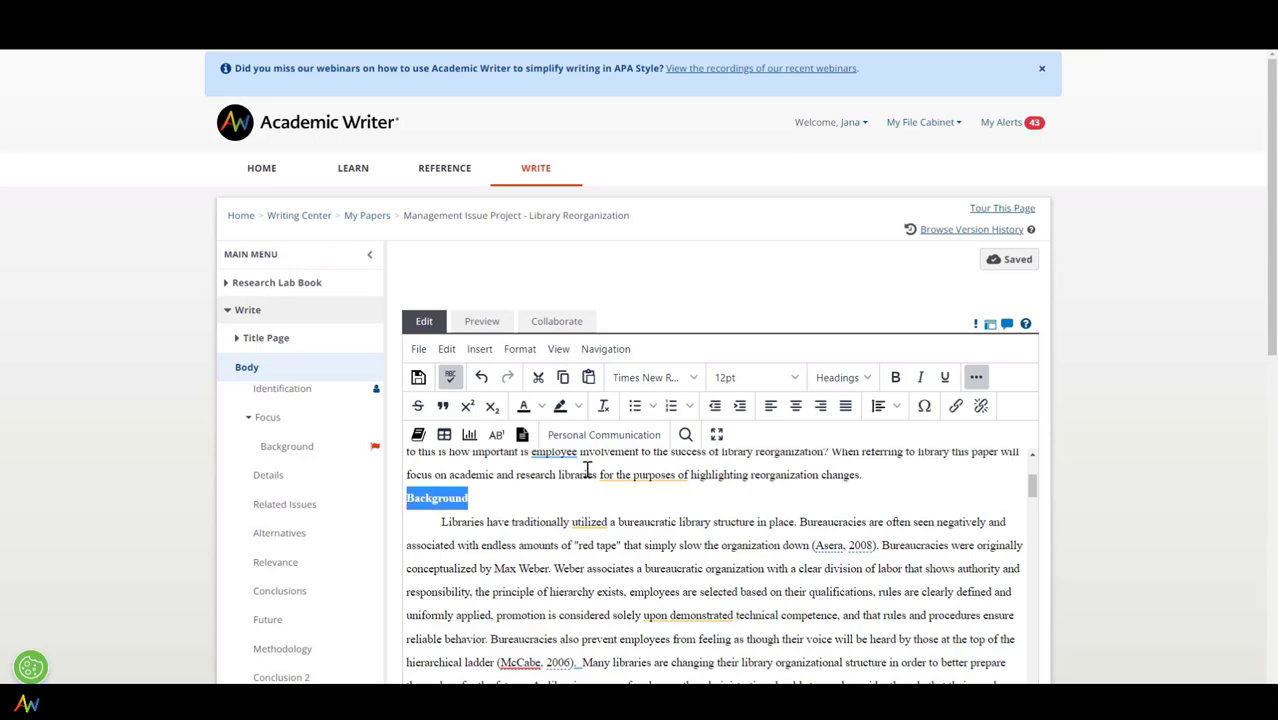
pyautogui.click(846, 384)
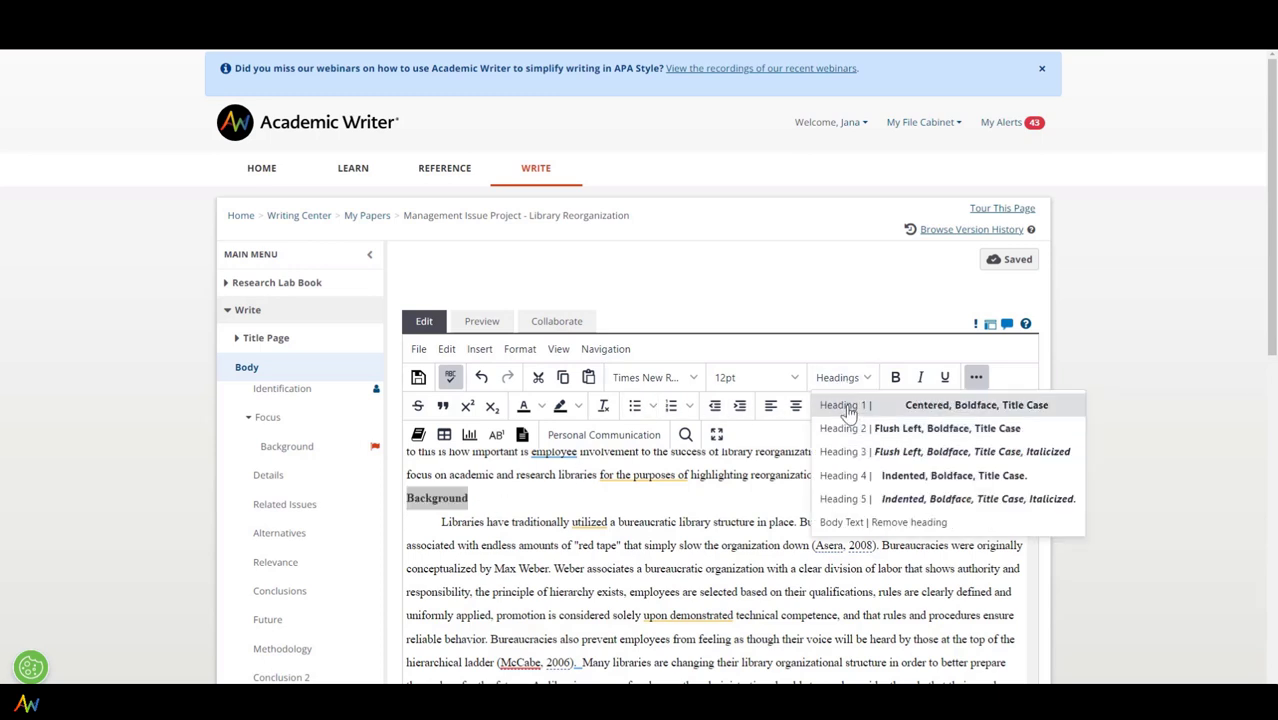
pyautogui.click(848, 410)
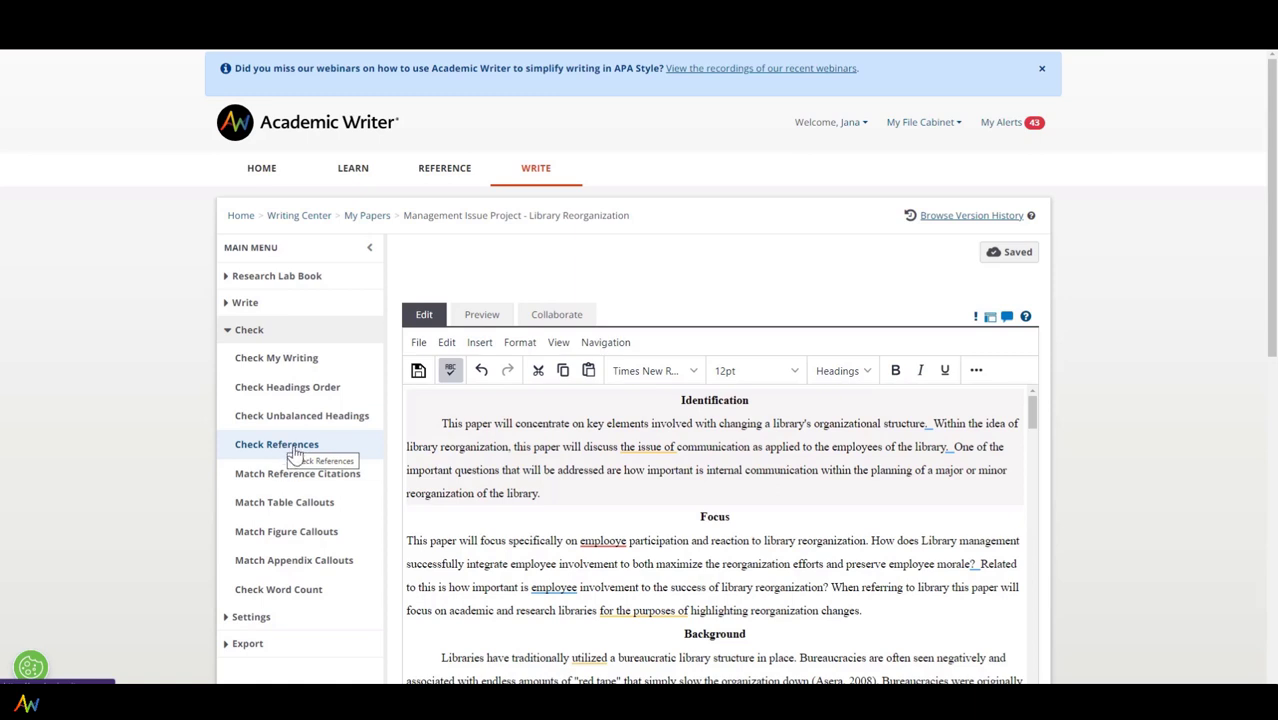
# Run Check References and open the marked 2005 reference "Redesigning a Library's Organizational Structure" for editing in the Reference Center.
pyautogui.click(296, 452)
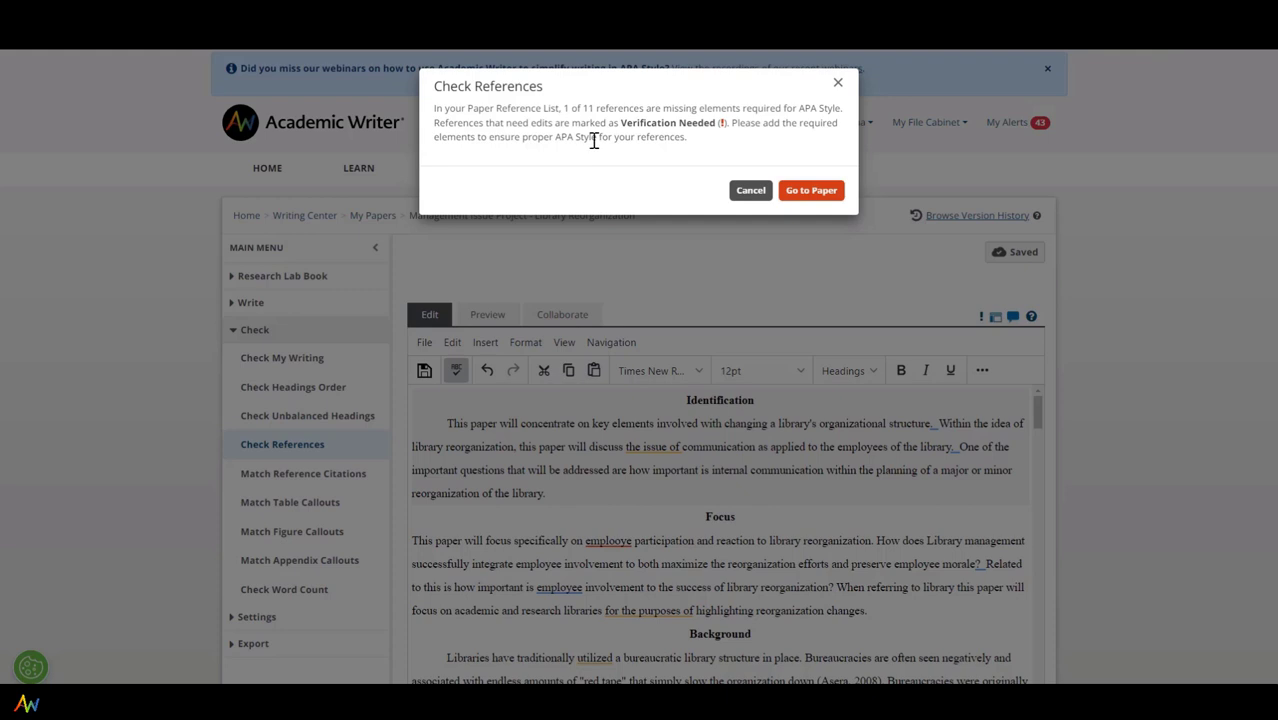
pyautogui.click(829, 195)
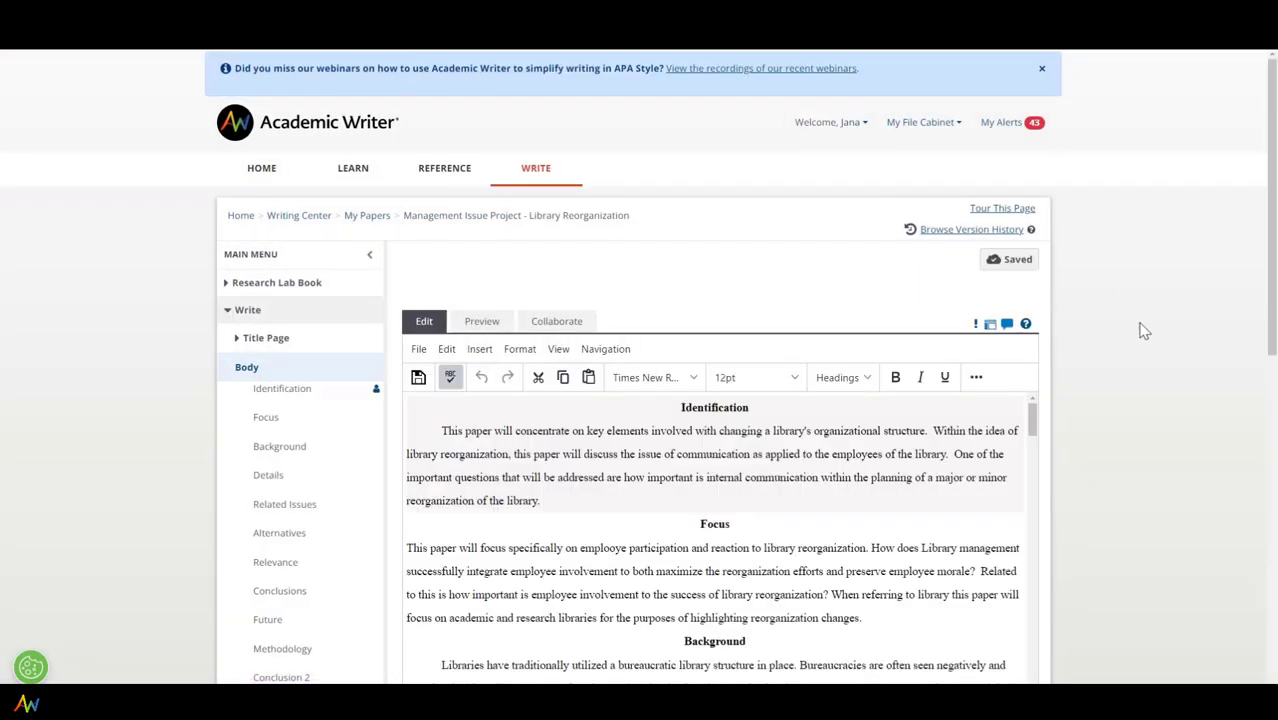
pyautogui.scroll(-10, 1112, 414)
pyautogui.scroll(-3, 877, 472)
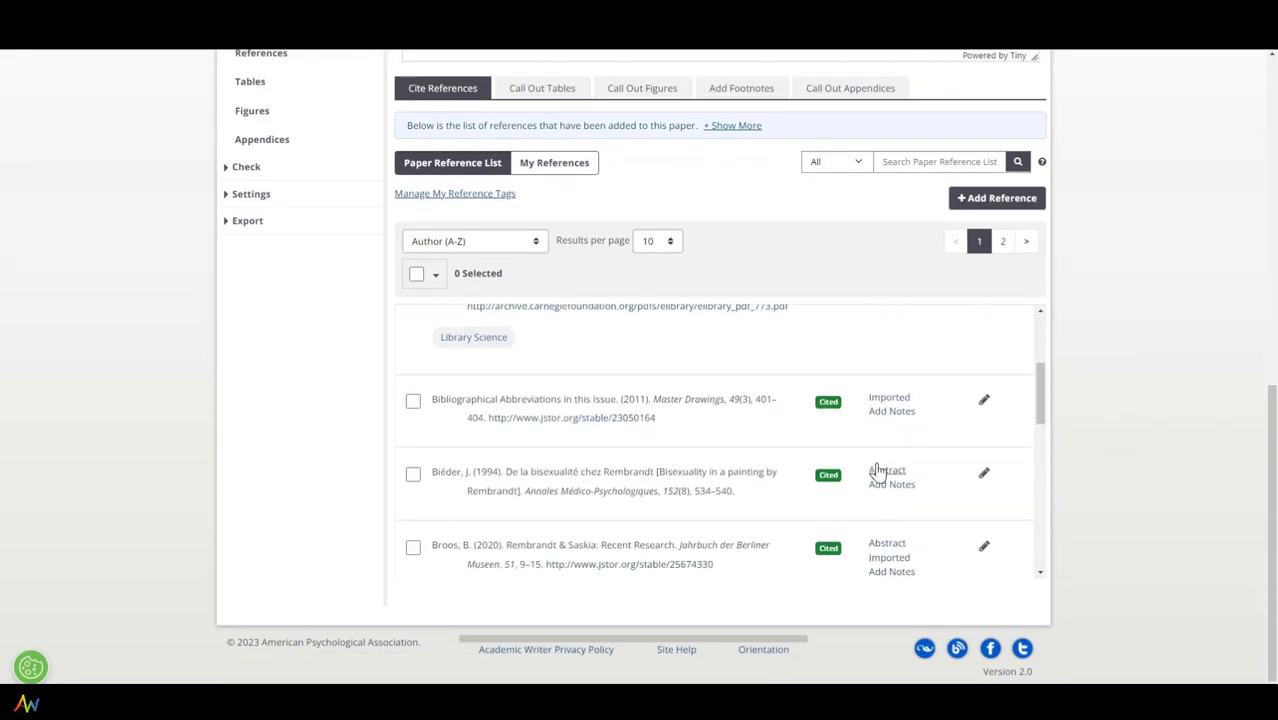
pyautogui.scroll(-5, 877, 472)
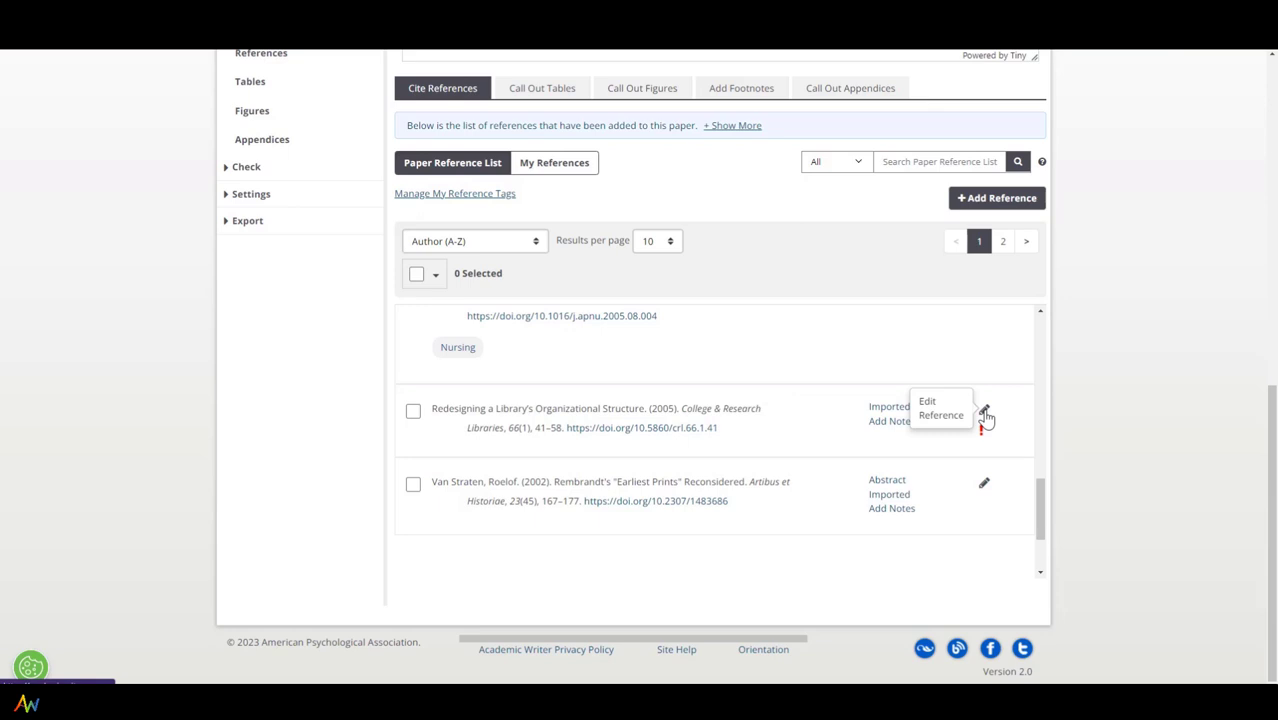
pyautogui.click(985, 414)
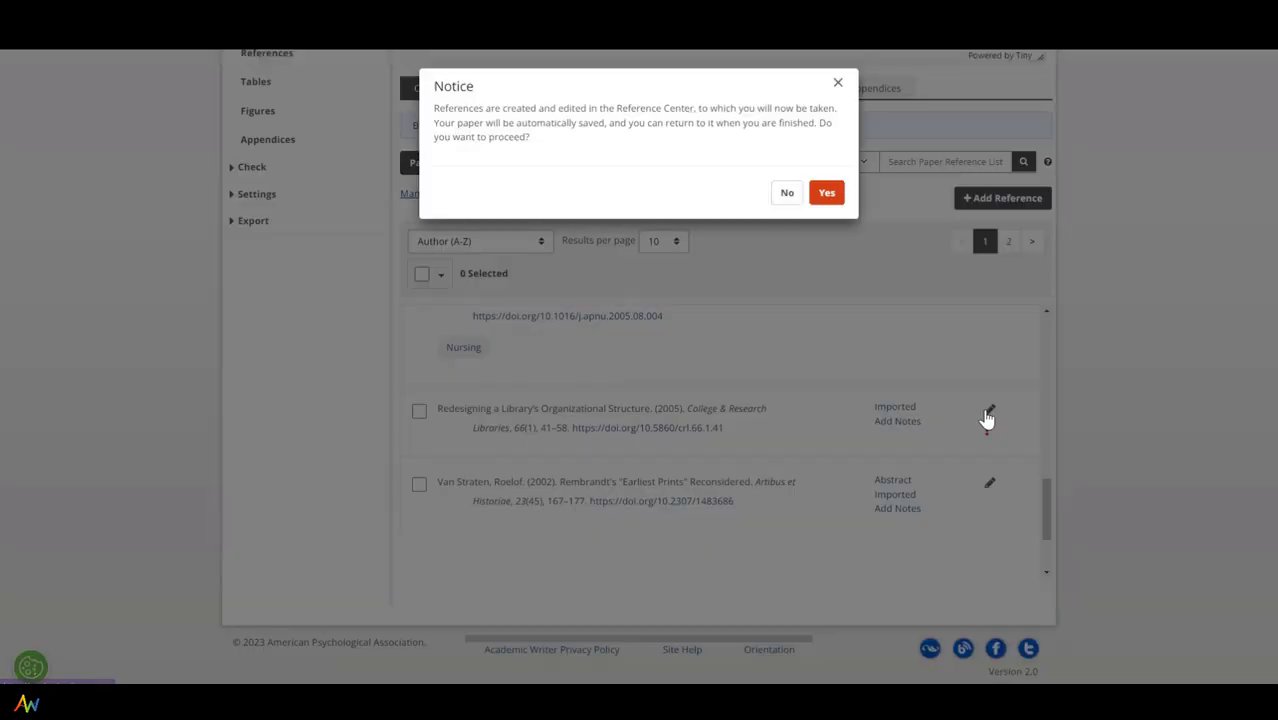
pyautogui.click(829, 194)
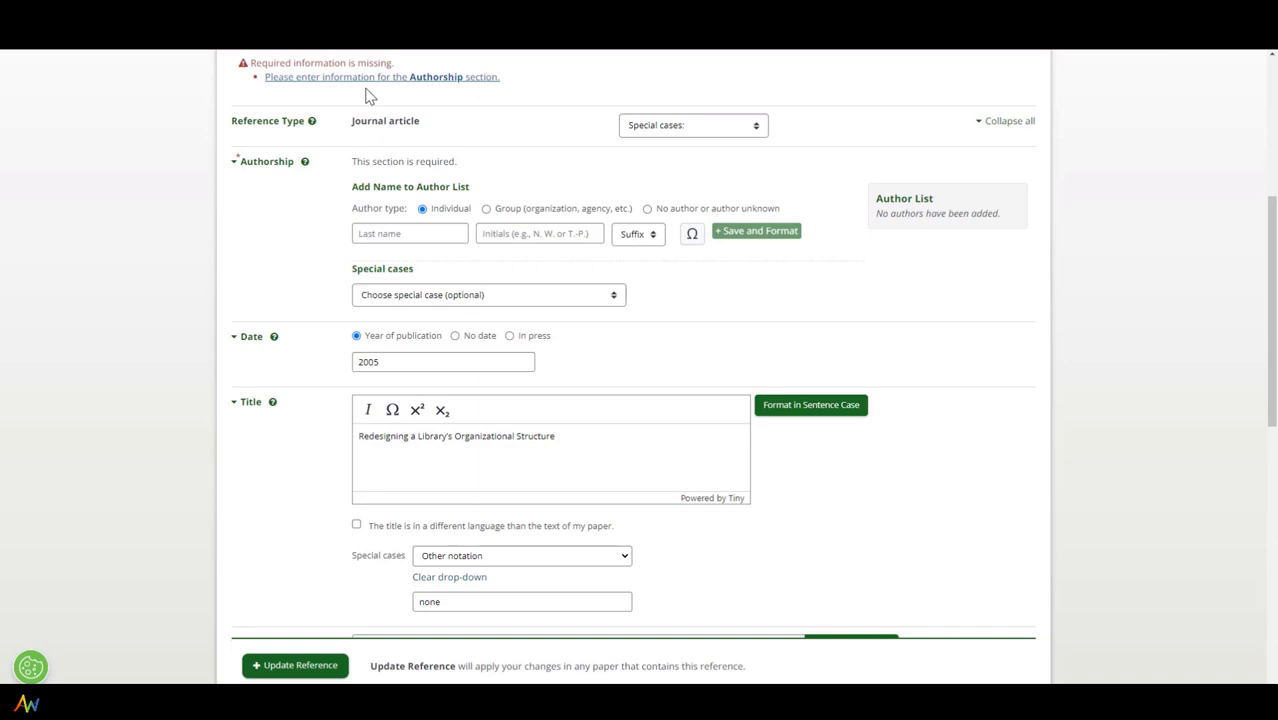
# Add the seven missing individual authors to the journal article's authorship, update the reference and return to the paper.
pyautogui.scroll(-2, 676, 517)
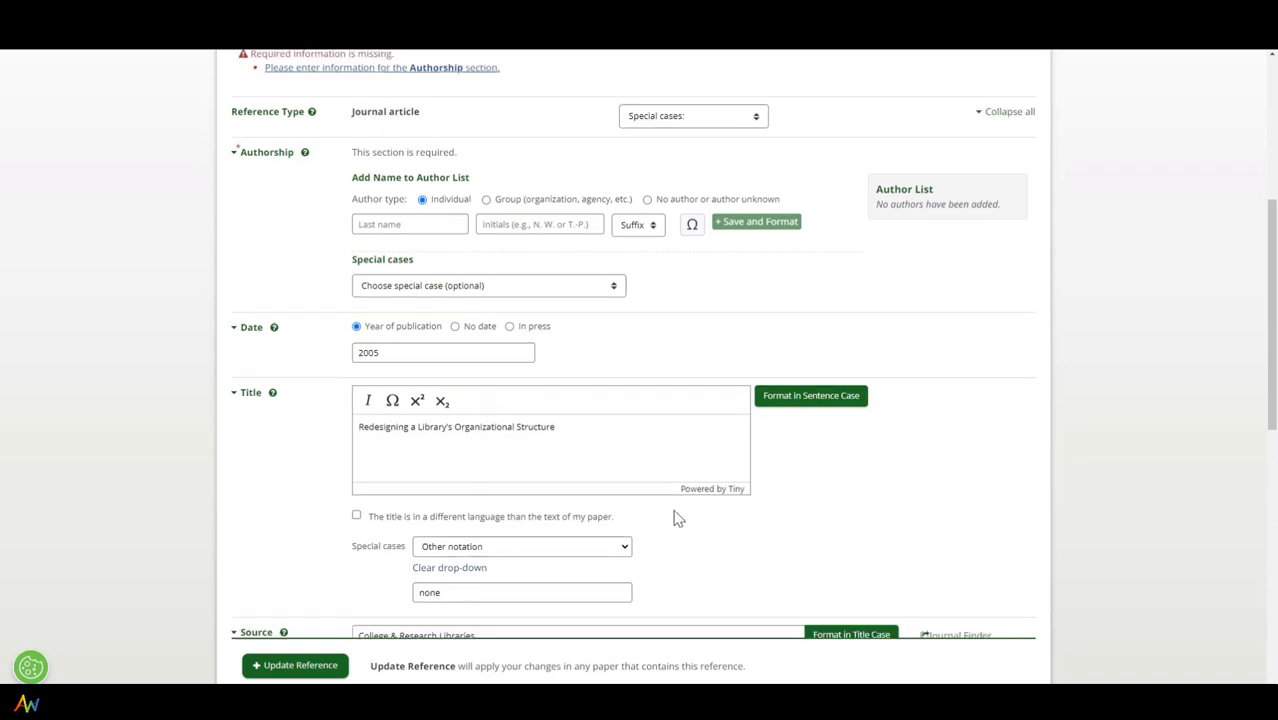
pyautogui.scroll(-2, 684, 483)
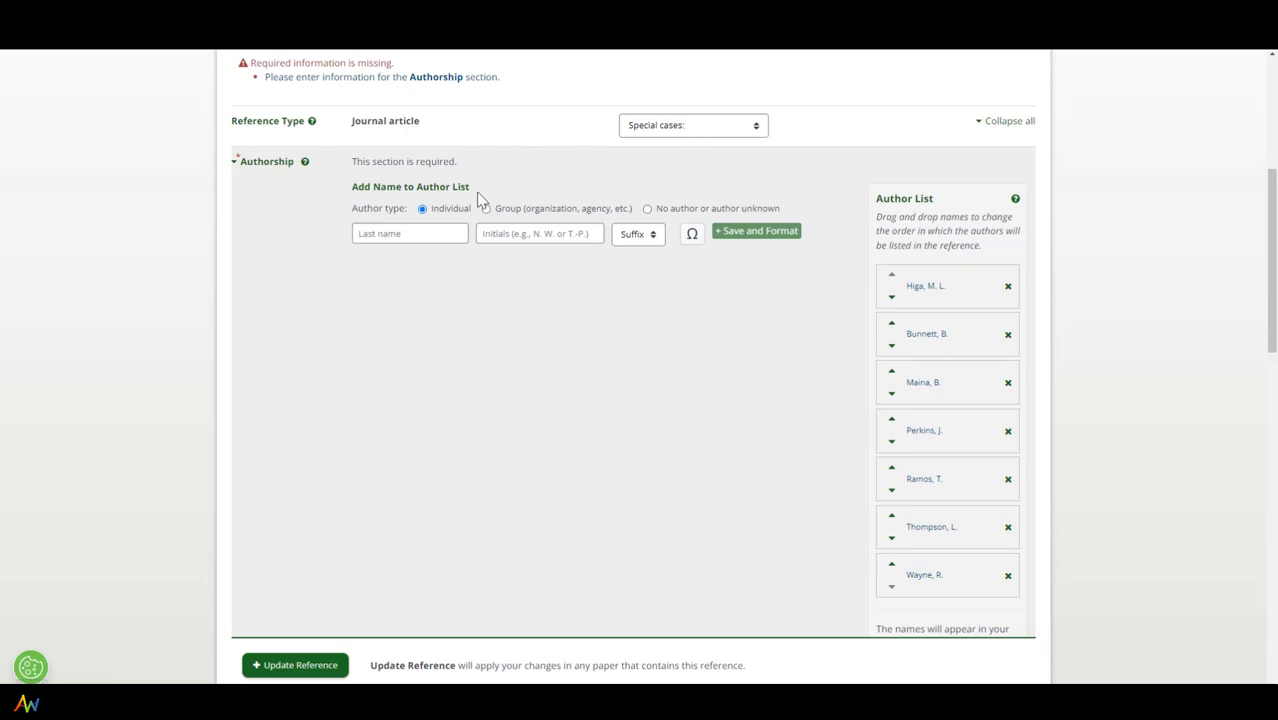
pyautogui.click(294, 668)
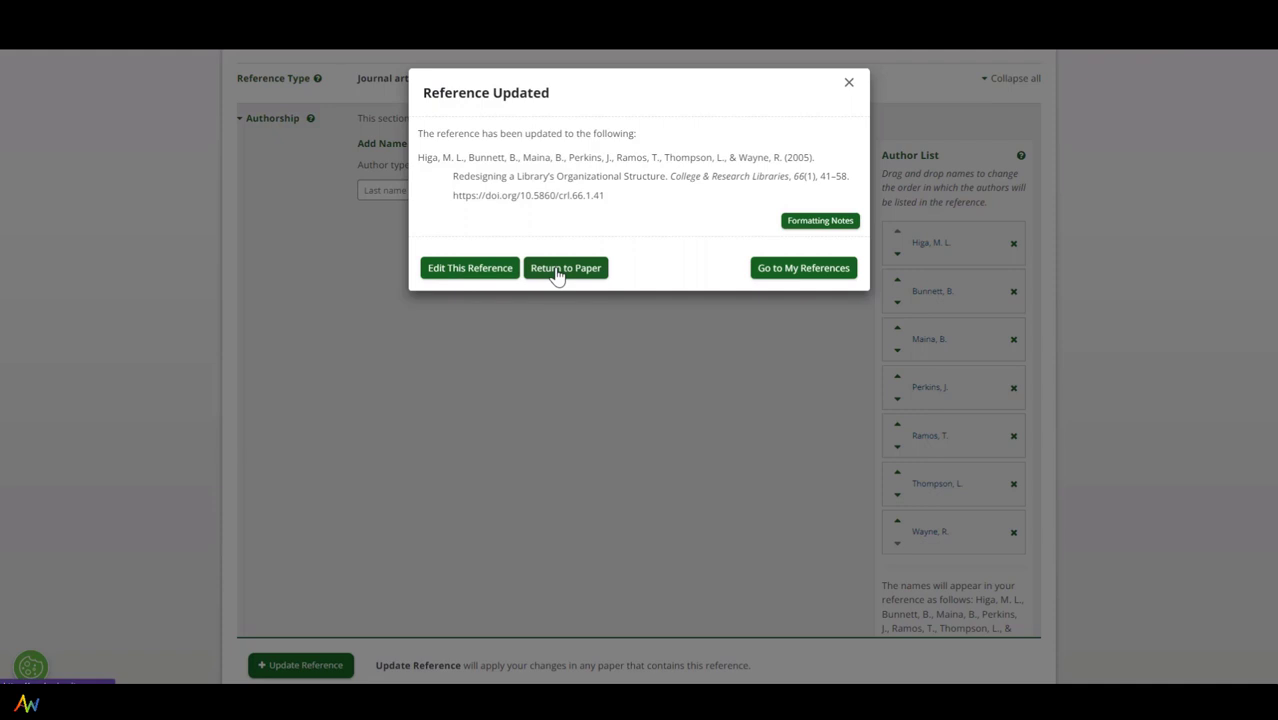
pyautogui.click(558, 272)
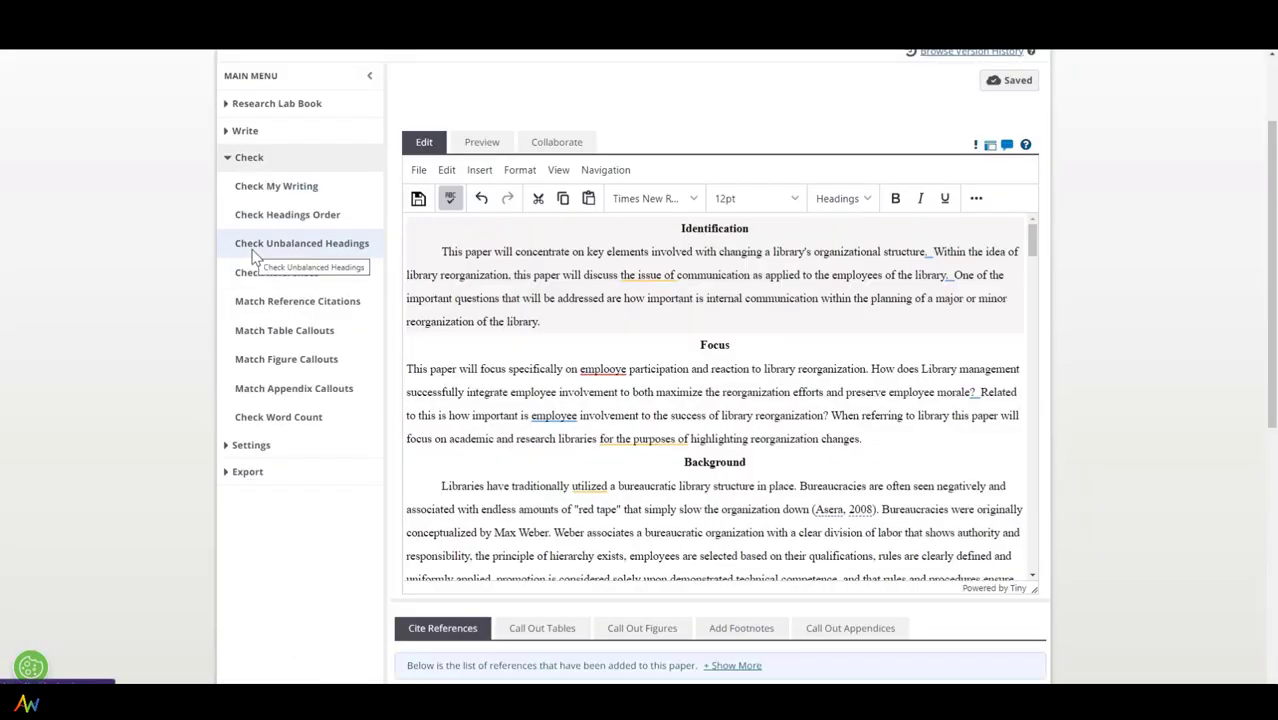
# Run Match Reference Citations to find uncited references and go to the paper's reference list.
pyautogui.click(293, 303)
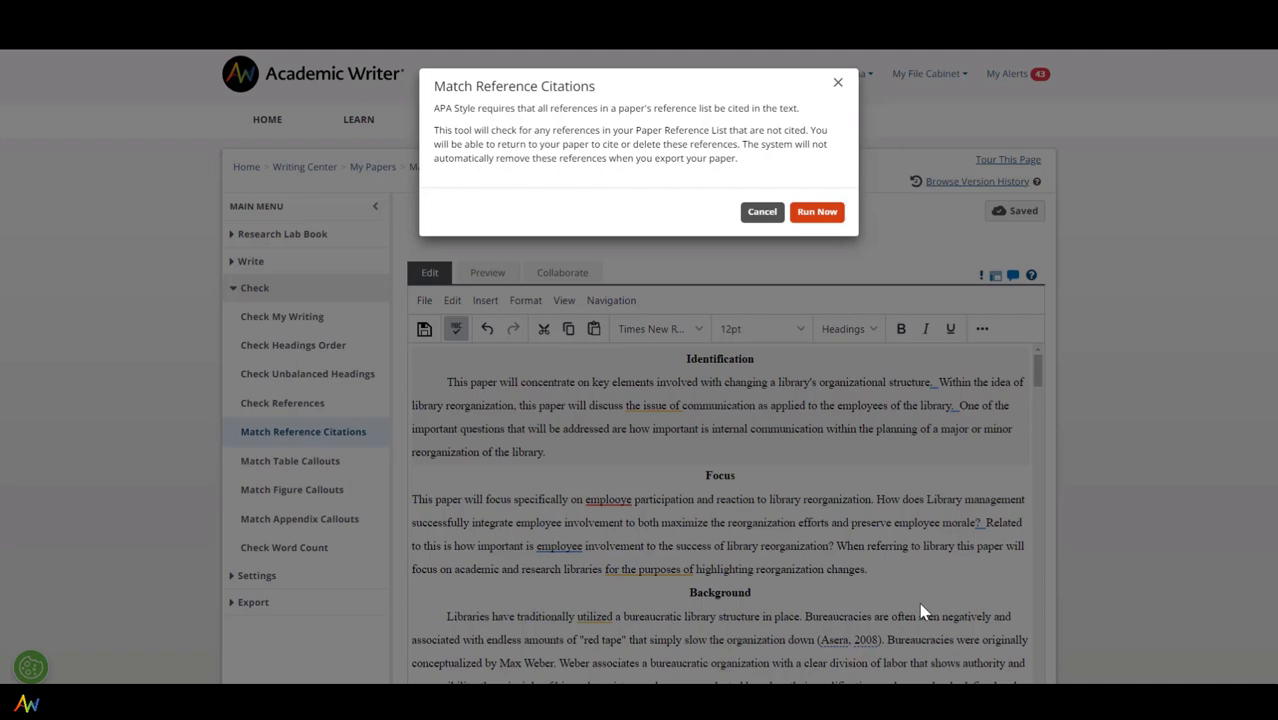
pyautogui.click(817, 212)
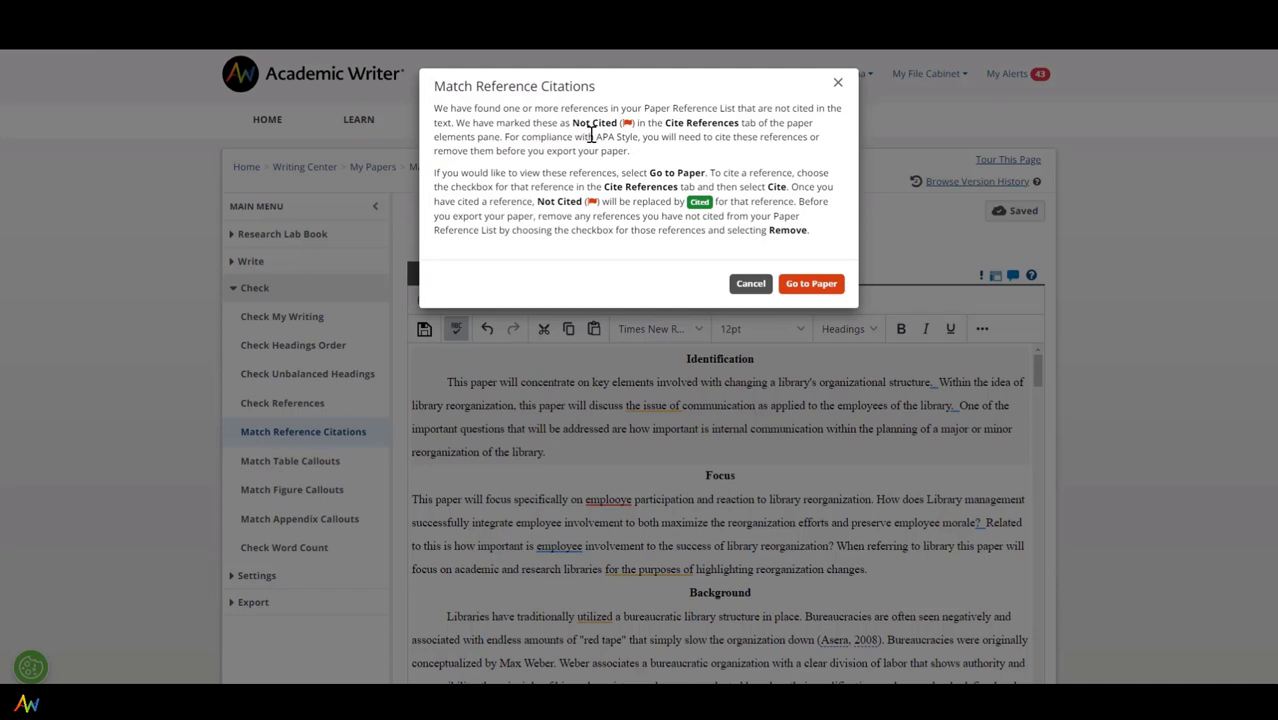
pyautogui.click(828, 288)
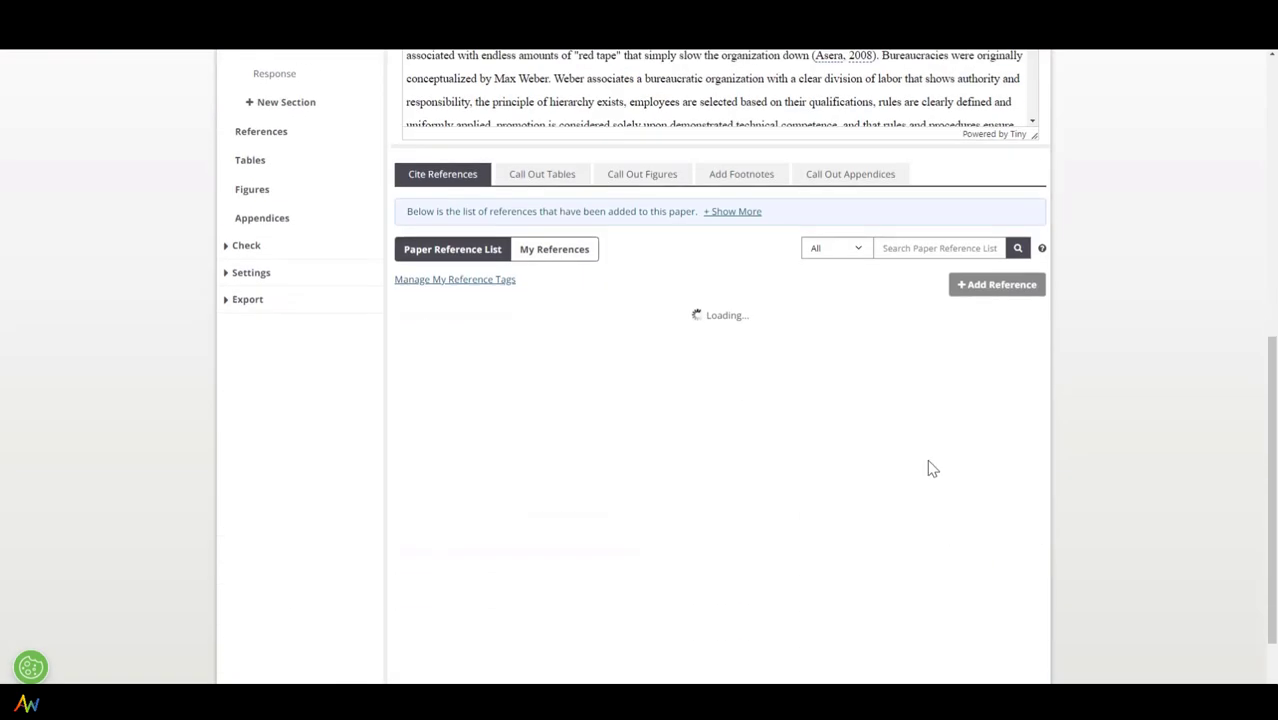
# Find the flagged uncited reference "Redesigning a Library's Organizational Structure" in the Paper Reference List and select it.
pyautogui.scroll(-2, 1092, 542)
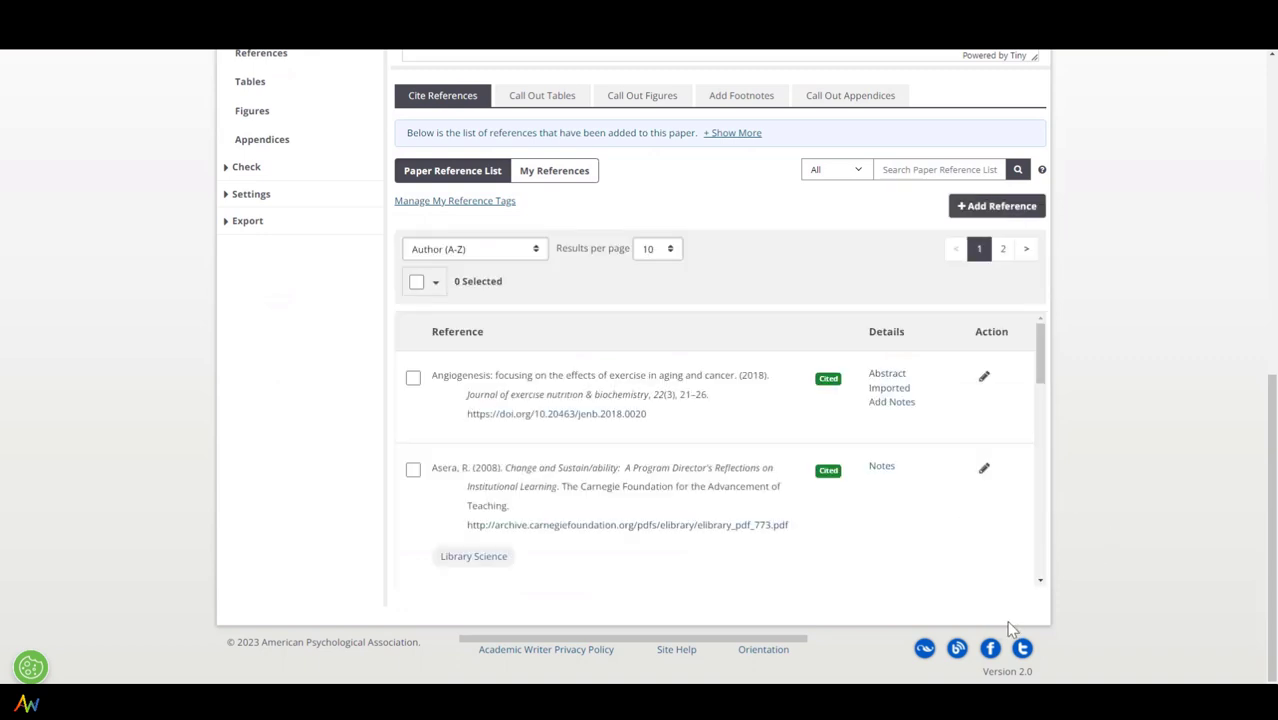
pyautogui.scroll(-3, 852, 560)
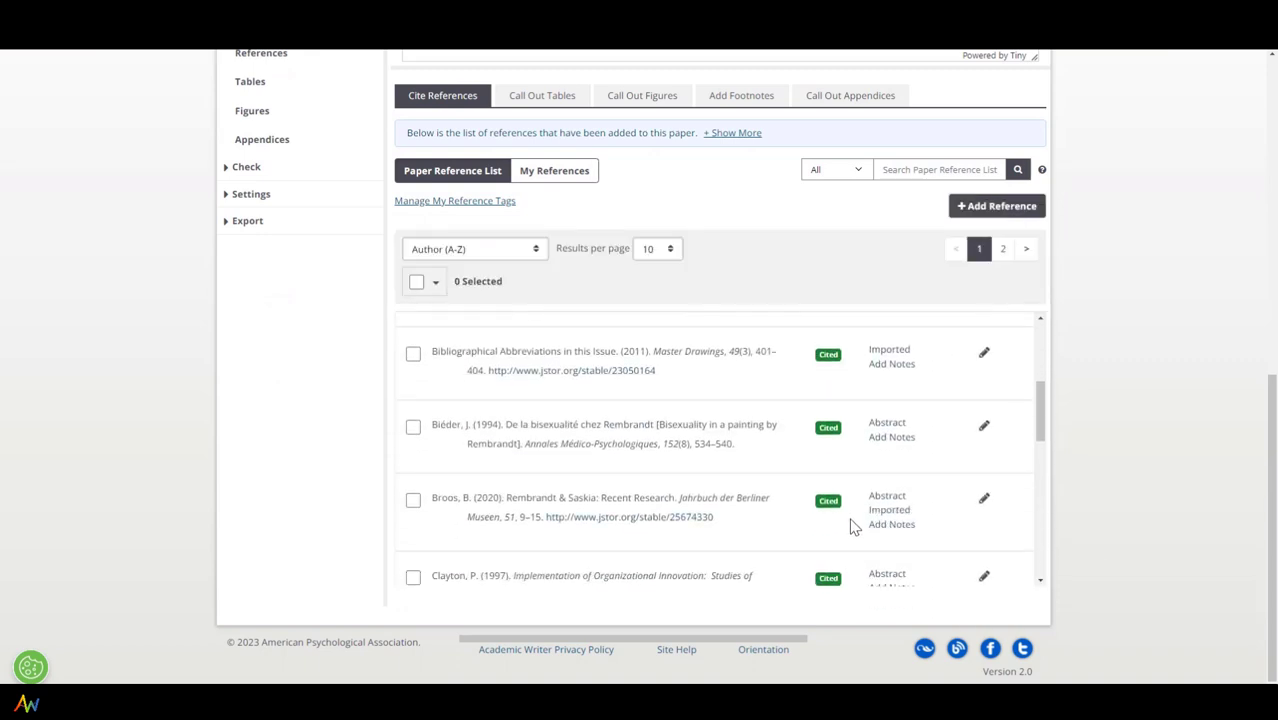
pyautogui.scroll(-5, 852, 528)
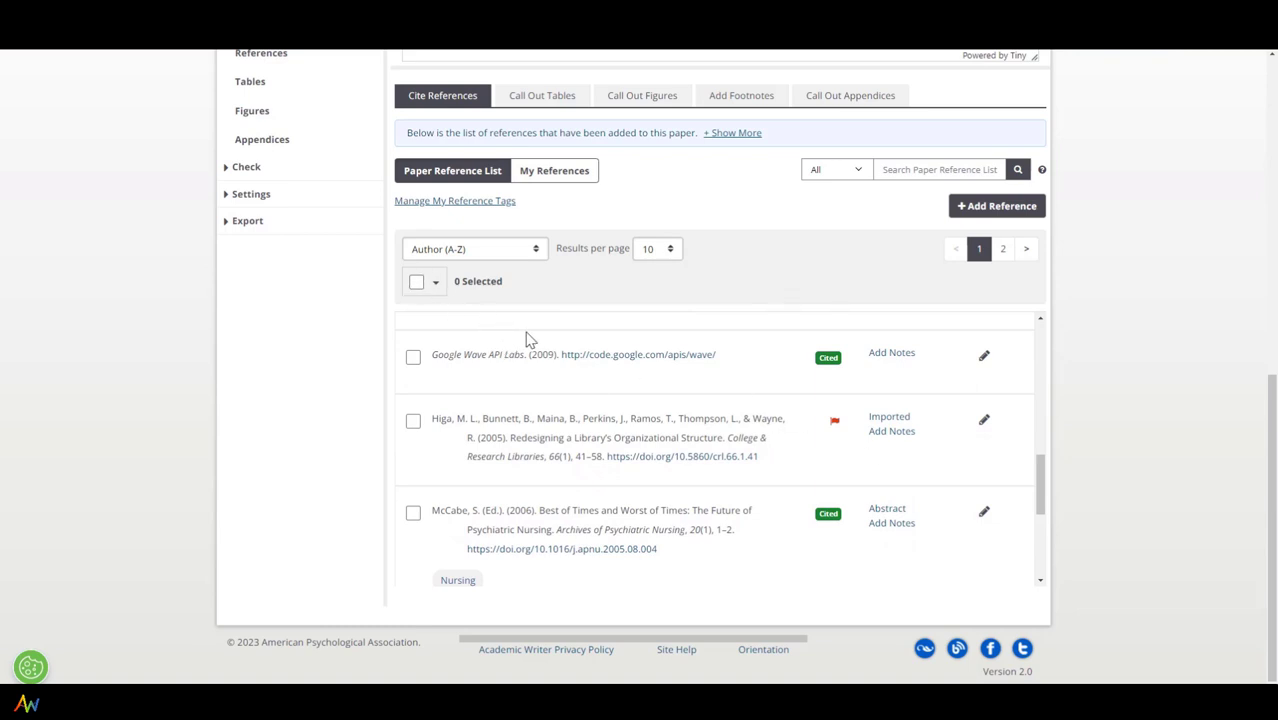
pyautogui.click(413, 420)
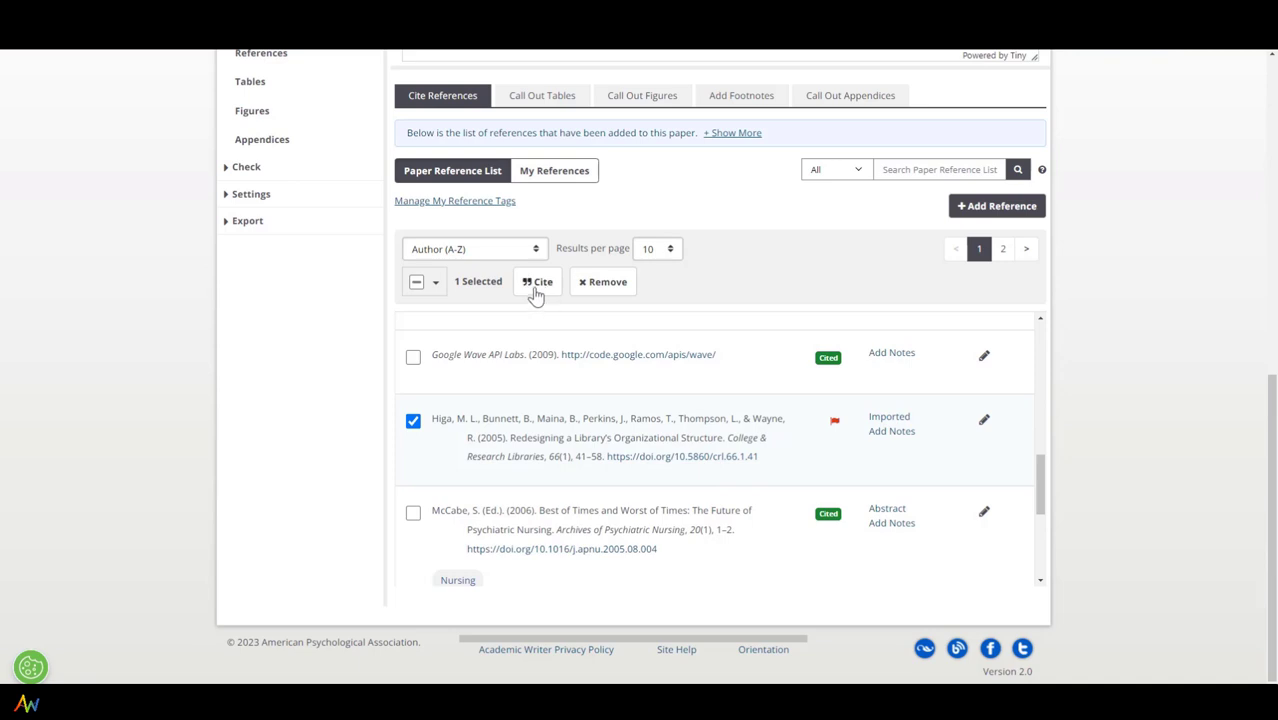
# Return to the list of paper checks to choose another check.
pyautogui.scroll(2, 340, 385)
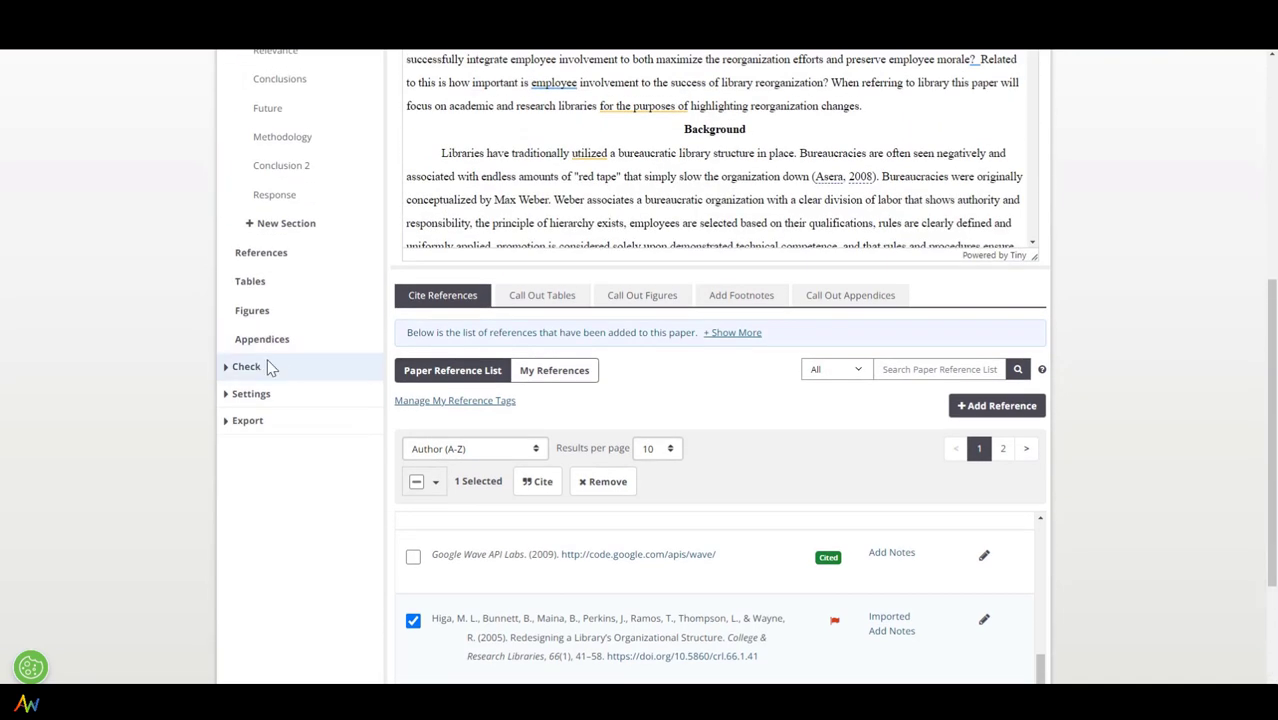
pyautogui.click(268, 366)
pyautogui.scroll(2, 305, 343)
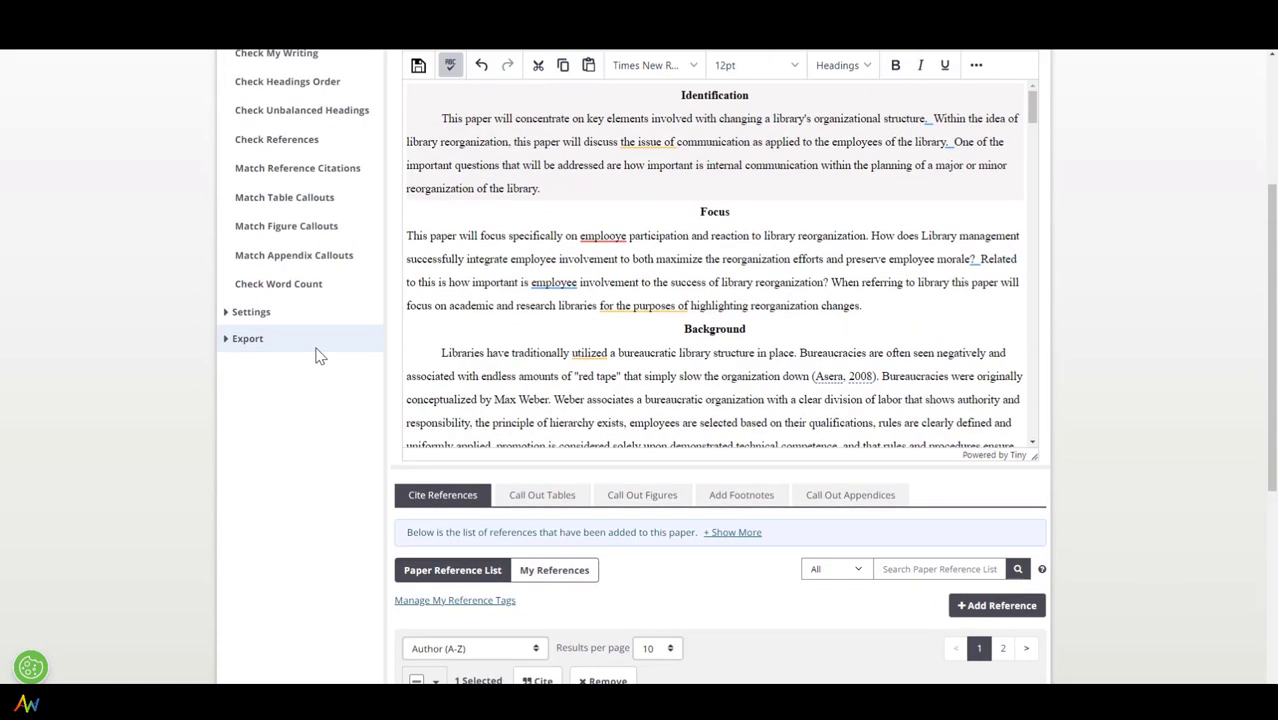